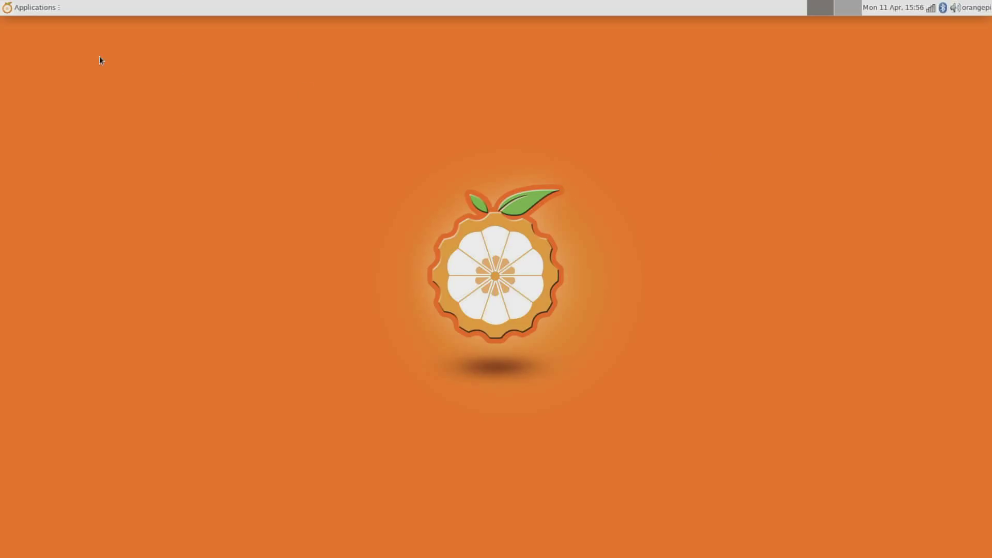
# Step: Show the Applications menu's Settings submenu listing Display, Keyboard and Appearance
pyautogui.click(15, 9)
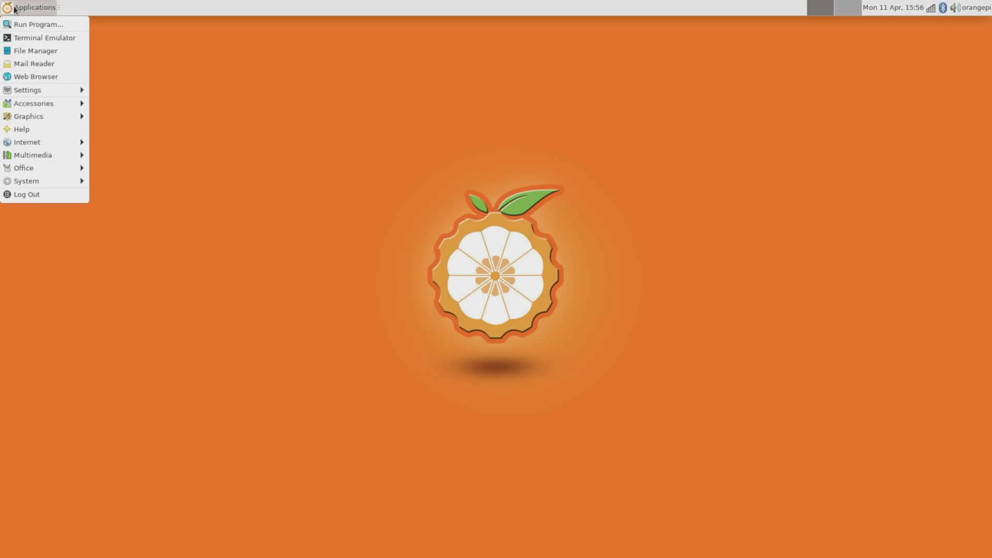
pyautogui.click(166, 97)
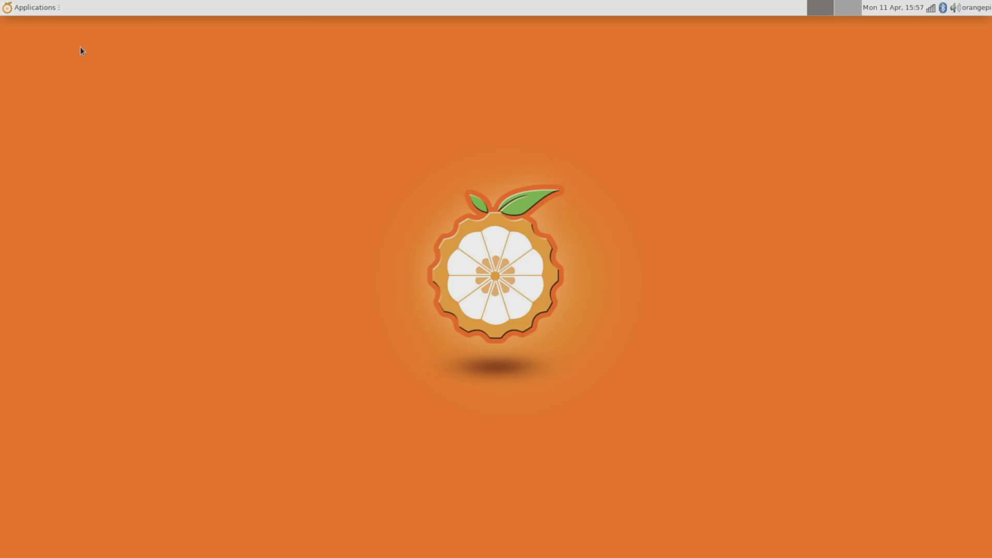
pyautogui.click(24, 8)
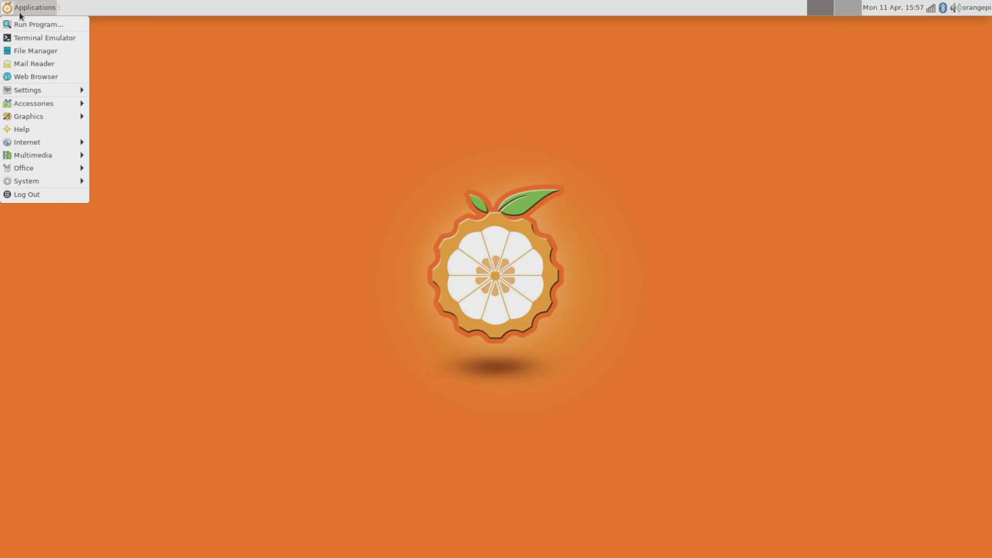
pyautogui.moveTo(22, 93)
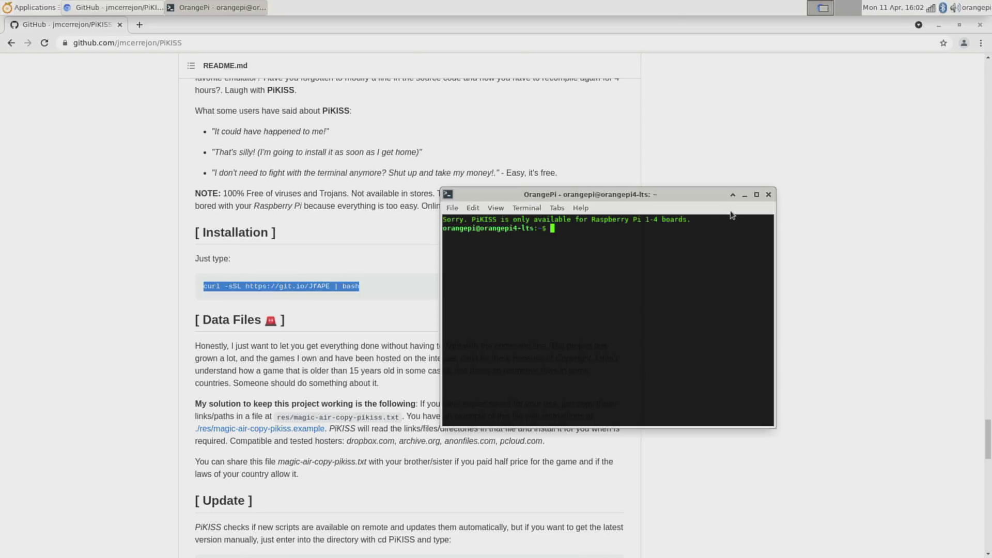
# Step: Close the failed PiKISS terminal window and bring up the Applications menu
pyautogui.click(766, 195)
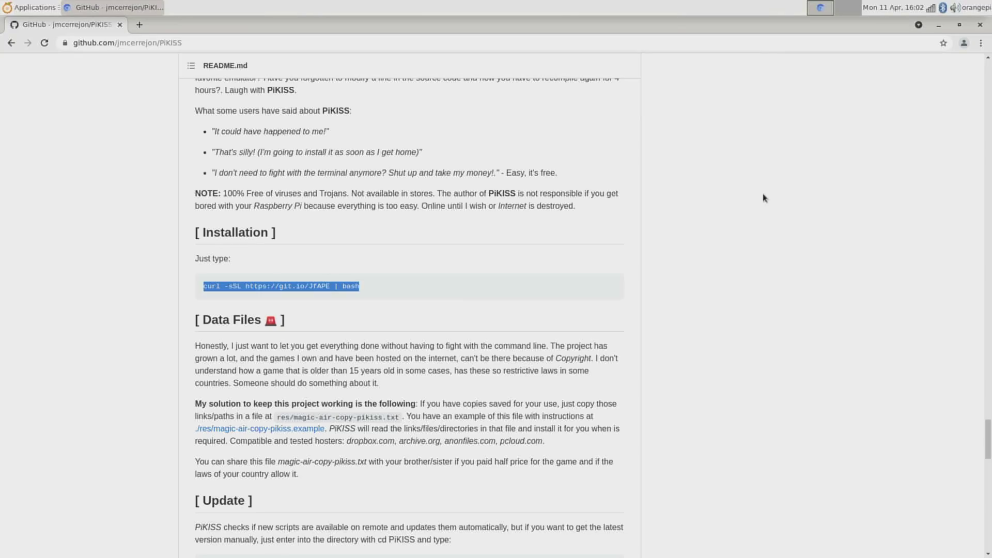
pyautogui.click(28, 8)
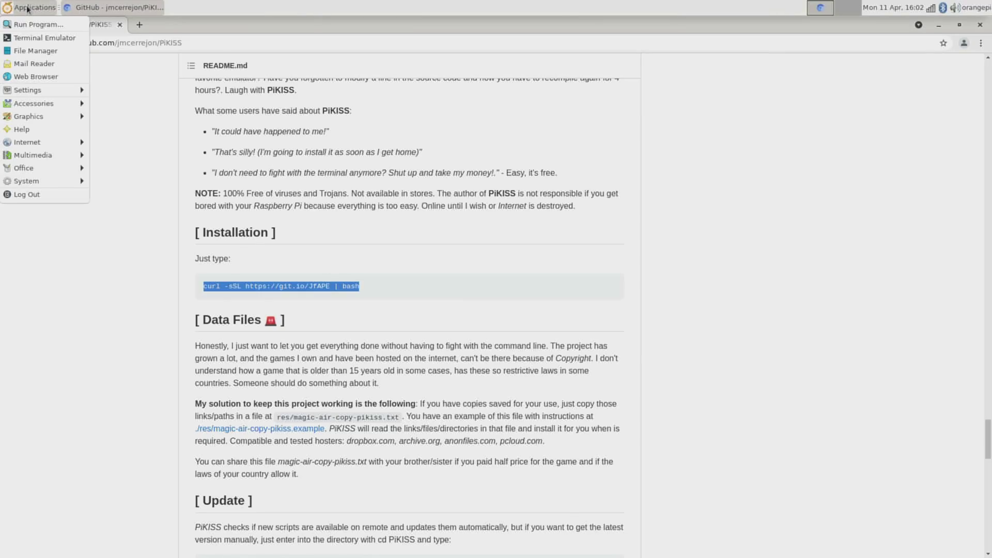
# Step: Open a new Terminal Emulator and recall the sudo apt-get install samba command
pyautogui.click(25, 40)
pyautogui.write('sudo apt-get install samba')
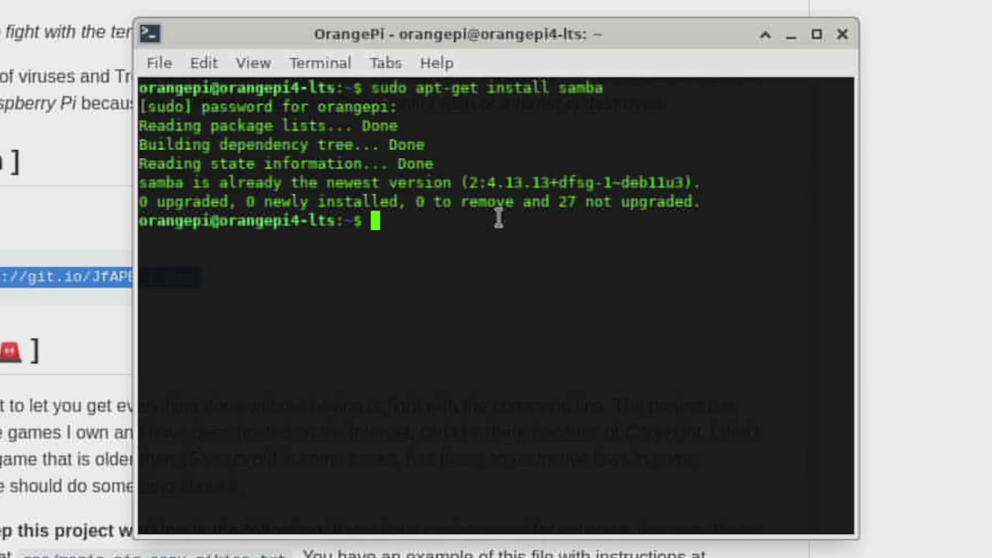
pyautogui.write('s')
pyautogui.press('BackSpace')
pyautogui.press('Up')
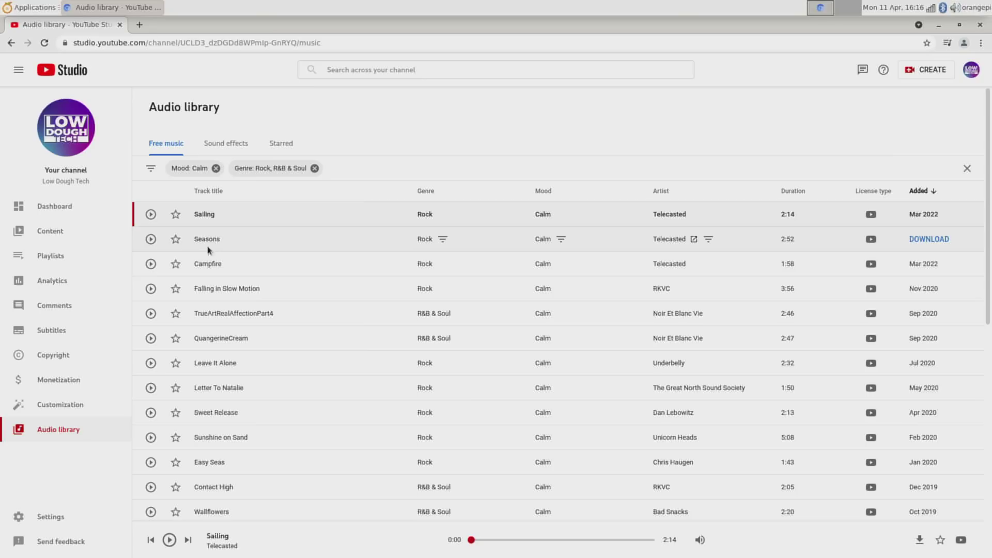
# Step: Play the Seasons track from the Calm rock list instead of Sailing
pyautogui.click(150, 238)
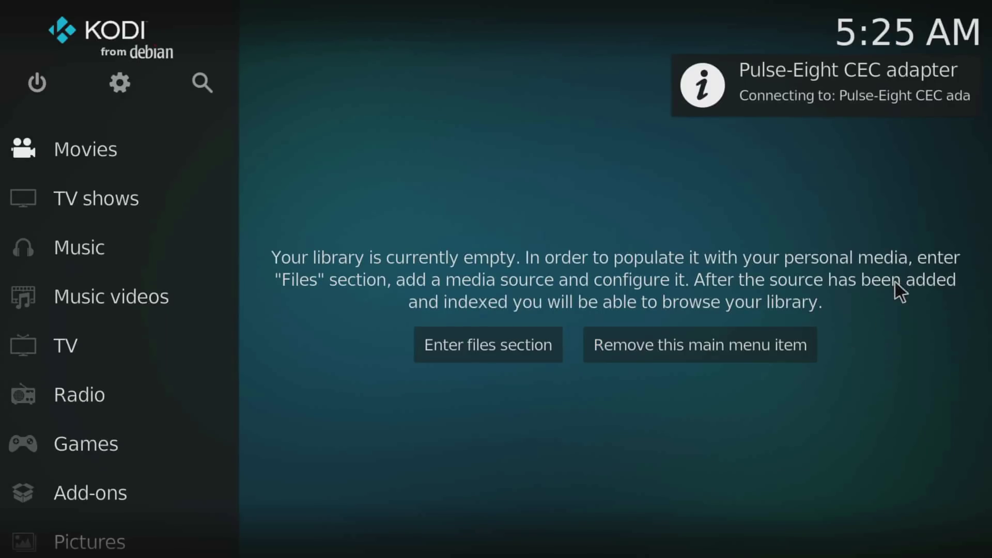
# Step: Open Kodi's TV section, bringing up the No PVR add-on enabled message
pyautogui.click(133, 348)
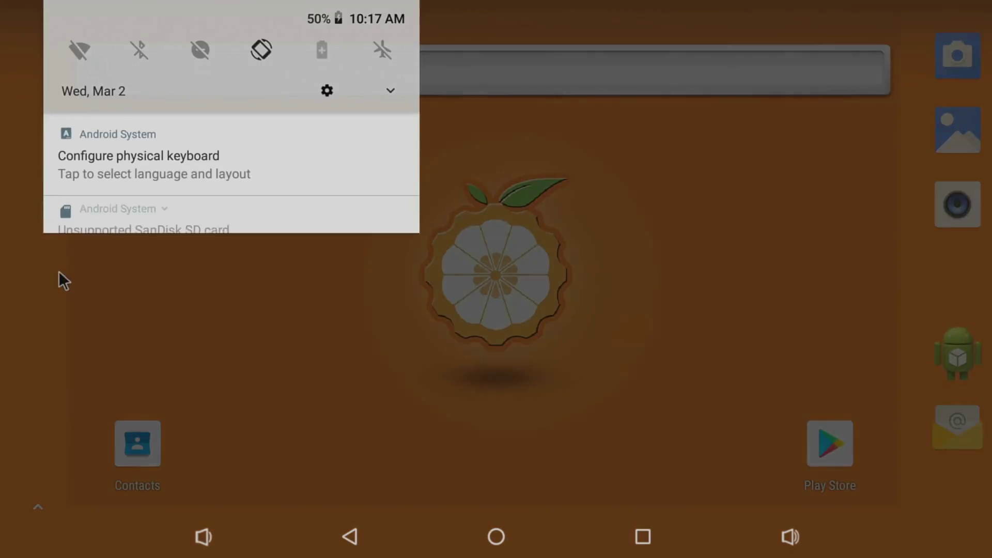
# Step: Turn Wi-Fi on under Settings > Network & Internet > Wi-Fi and scroll the network list
pyautogui.click(317, 96)
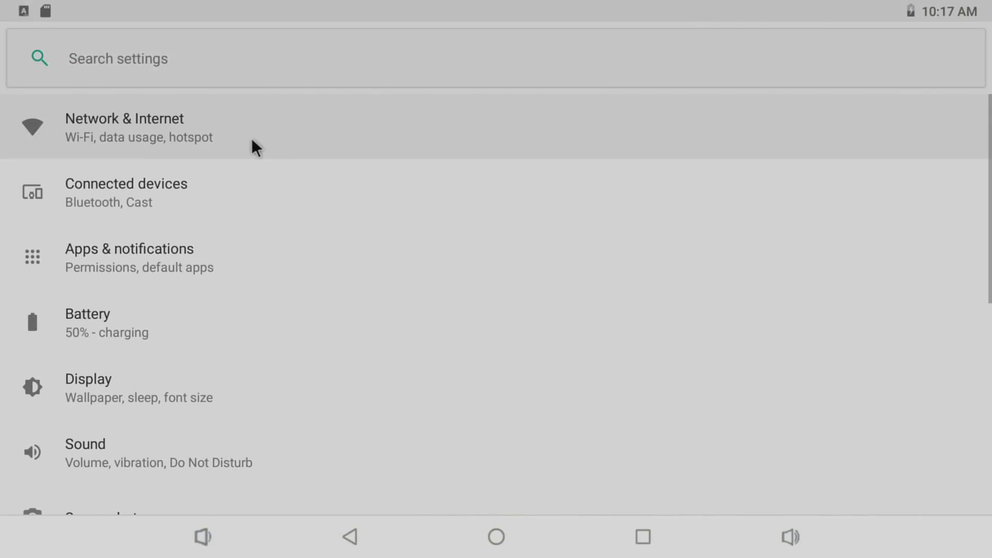
pyautogui.click(252, 139)
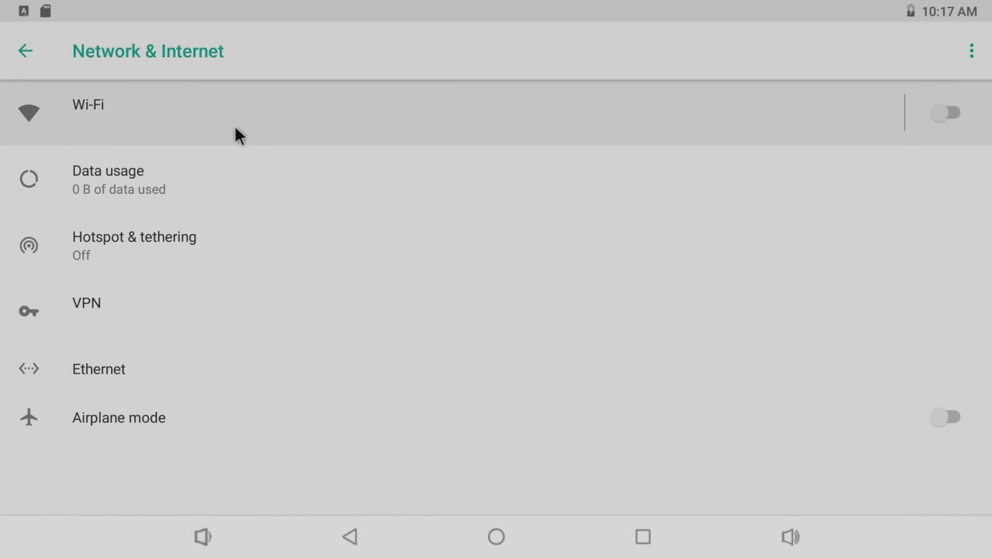
pyautogui.click(235, 125)
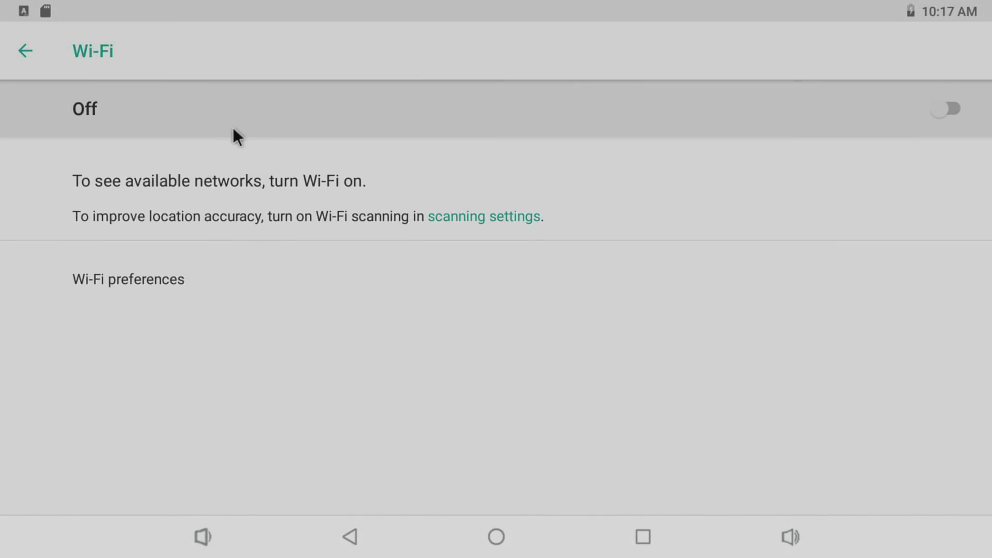
pyautogui.click(233, 129)
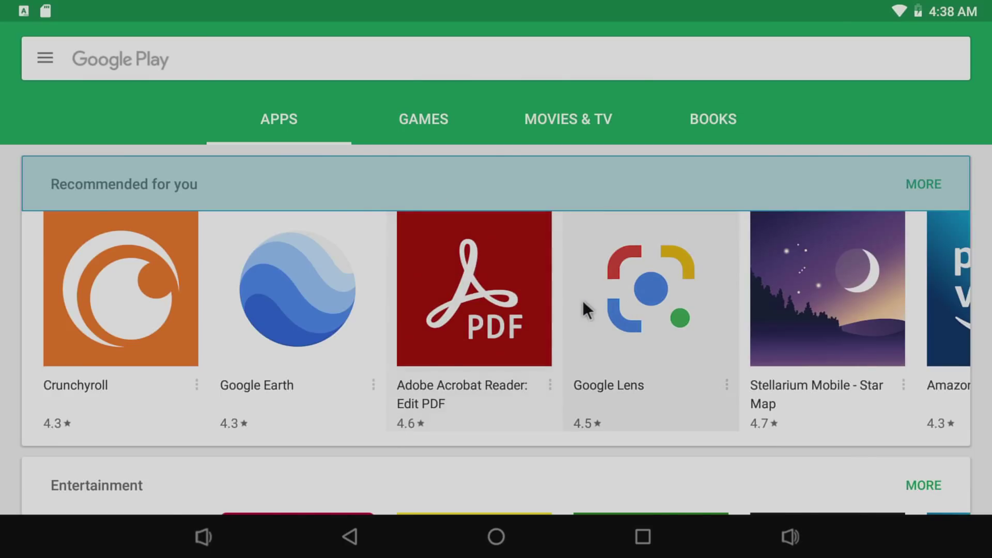
pyautogui.scroll(-5, 582, 300)
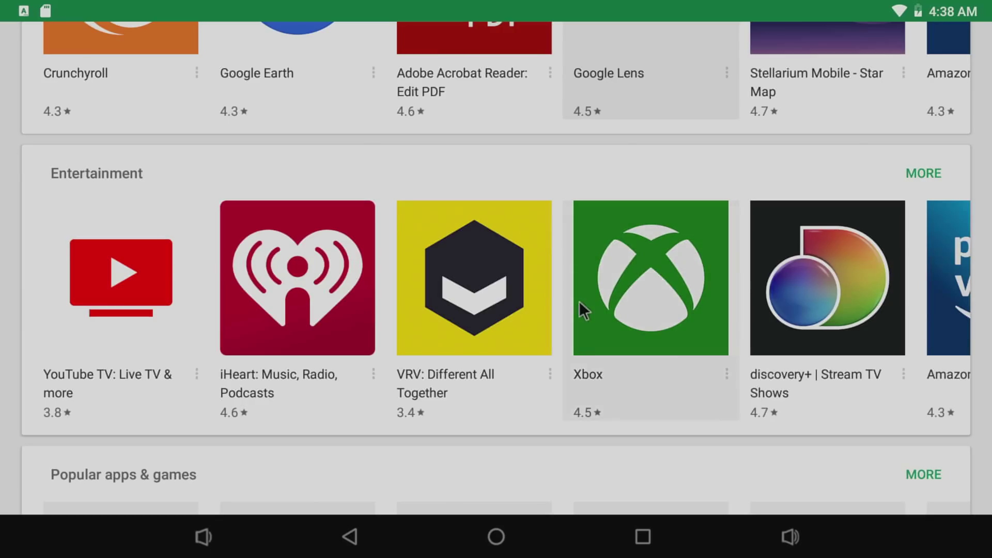
pyautogui.scroll(-2, 574, 303)
pyautogui.scroll(-2, 572, 304)
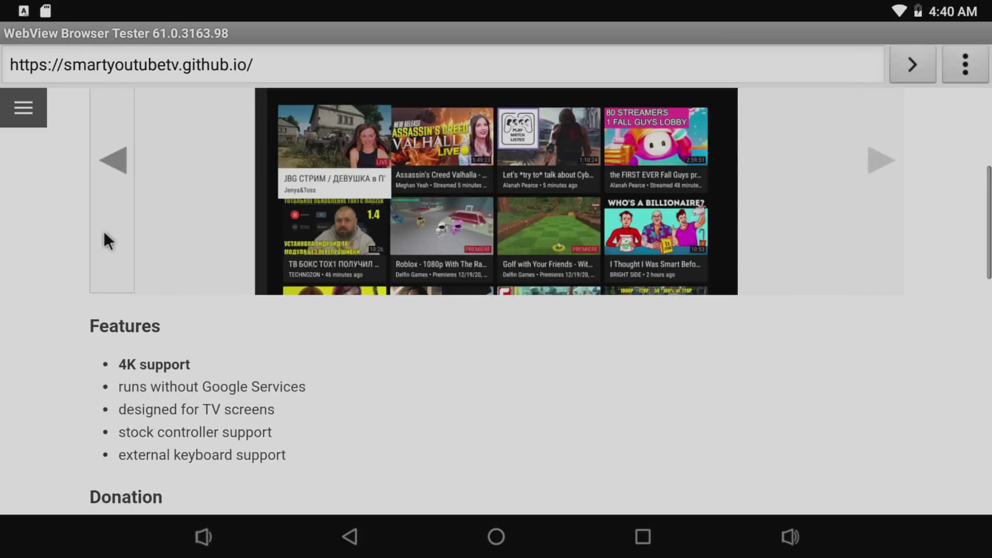
pyautogui.scroll(-10, 104, 239)
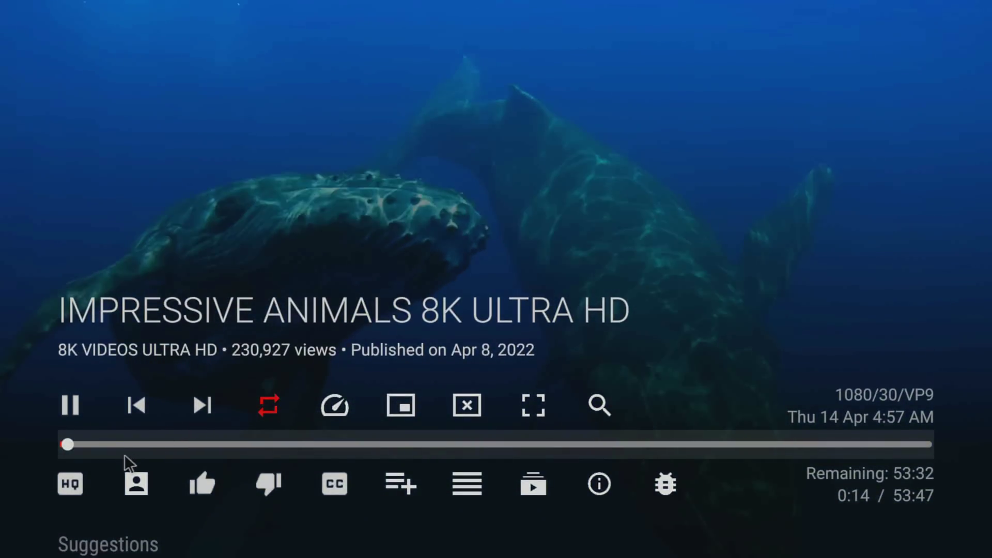
# Step: Bring up the Video formats list from the animals video's HQ playback settings
pyautogui.click(66, 479)
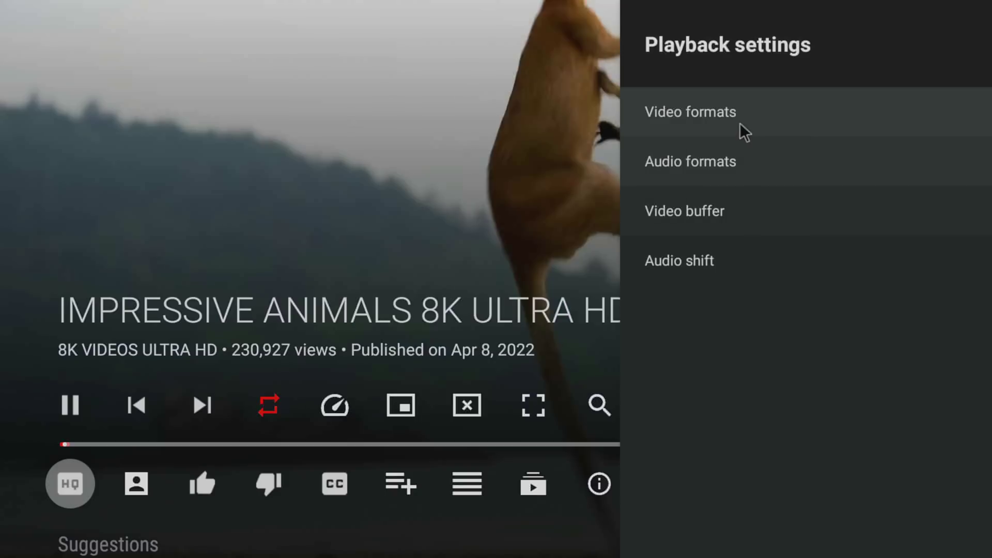
pyautogui.click(739, 124)
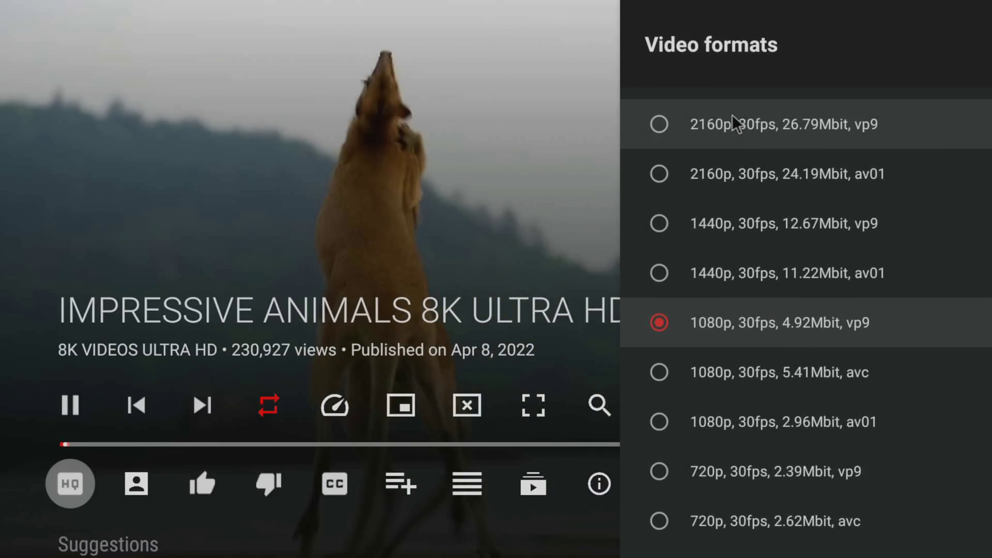